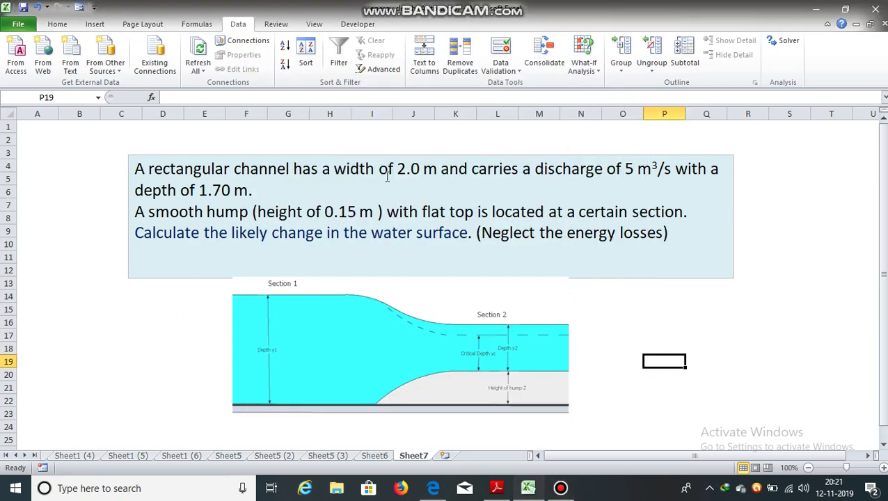
# Examine the channel width, discharge and upstream depth given in the problem statement on Sheet7
pyautogui.click(395, 171)
pyautogui.moveTo(397, 171); pyautogui.dragTo(439, 170)
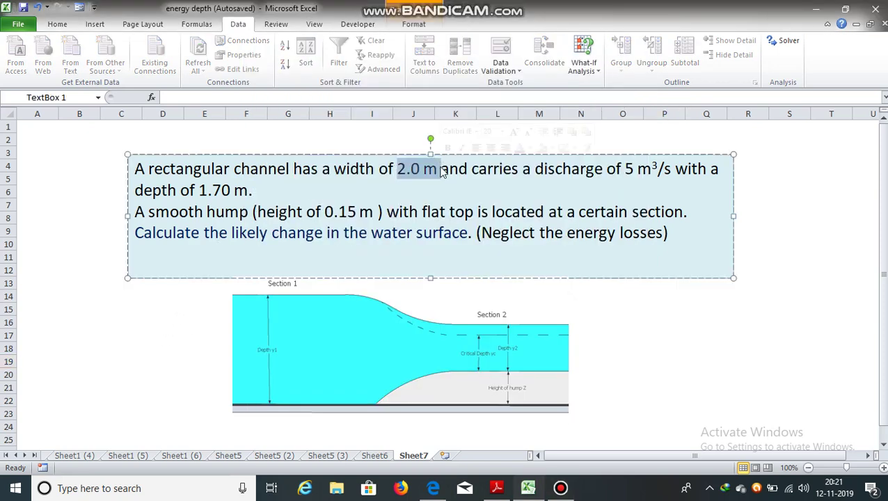
pyautogui.moveTo(625, 170); pyautogui.dragTo(674, 170)
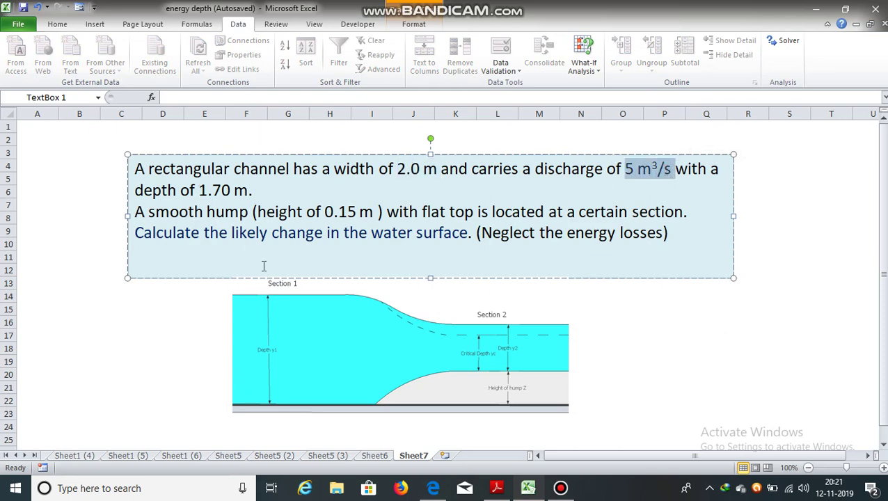
pyautogui.moveTo(199, 190); pyautogui.dragTo(235, 191)
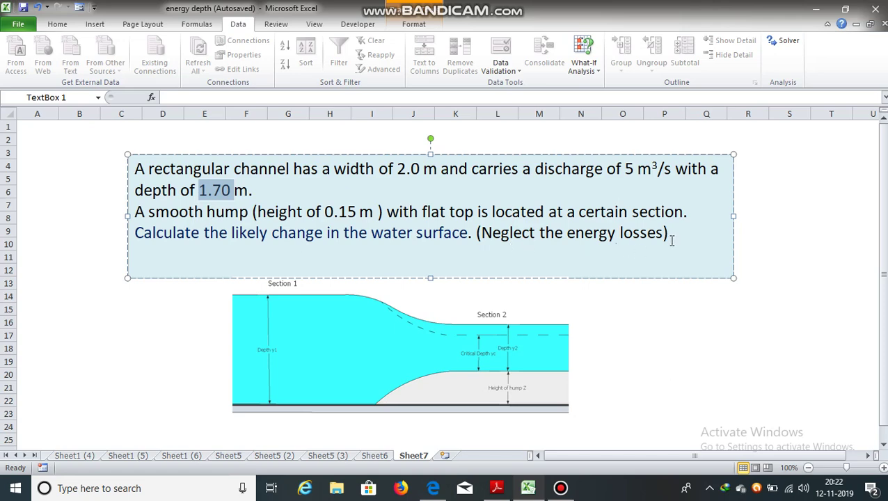
pyautogui.click(675, 338)
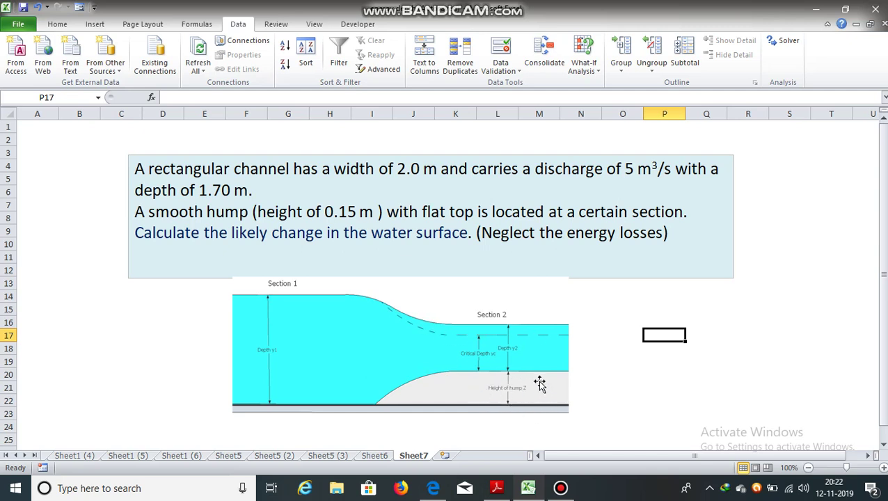
# On Sheet5 (2), enter a hump height of 0.15 m and a channel width of 2 m in the input data
pyautogui.click(274, 456)
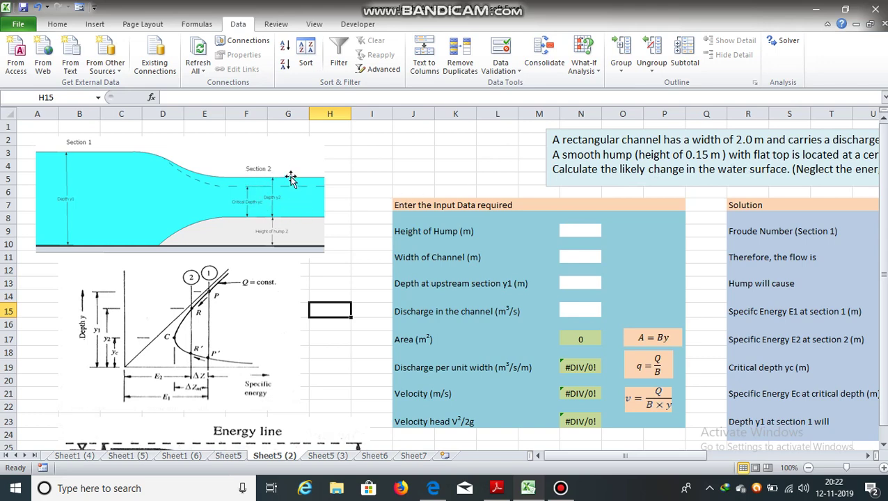
pyautogui.click(579, 231)
pyautogui.write('0.1')
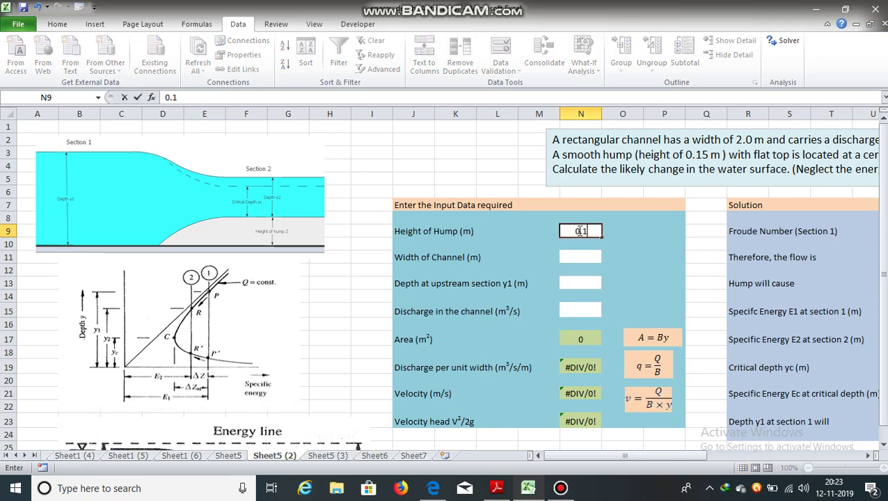
pyautogui.write('5')
pyautogui.press('Return')
pyautogui.write('2')
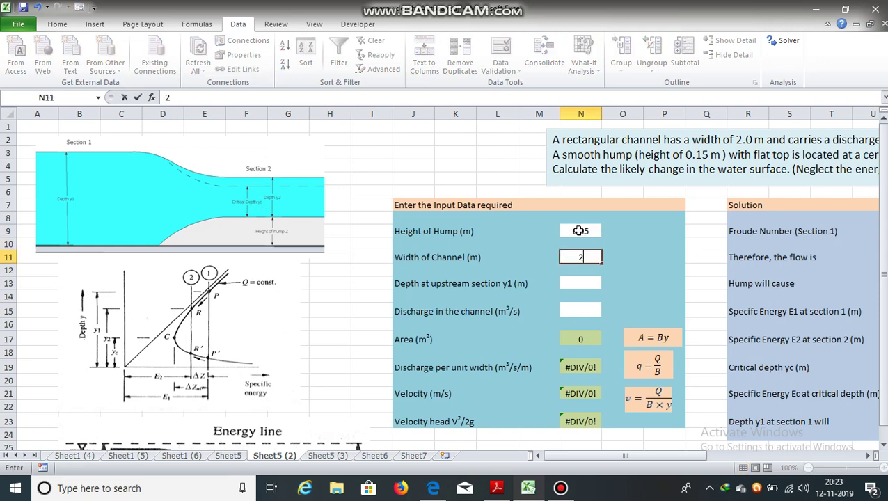
pyautogui.press('Return')
# Enter an upstream depth y1 of 1.70 m and a channel discharge of 5 m³/s in the input data
pyautogui.press('Return')
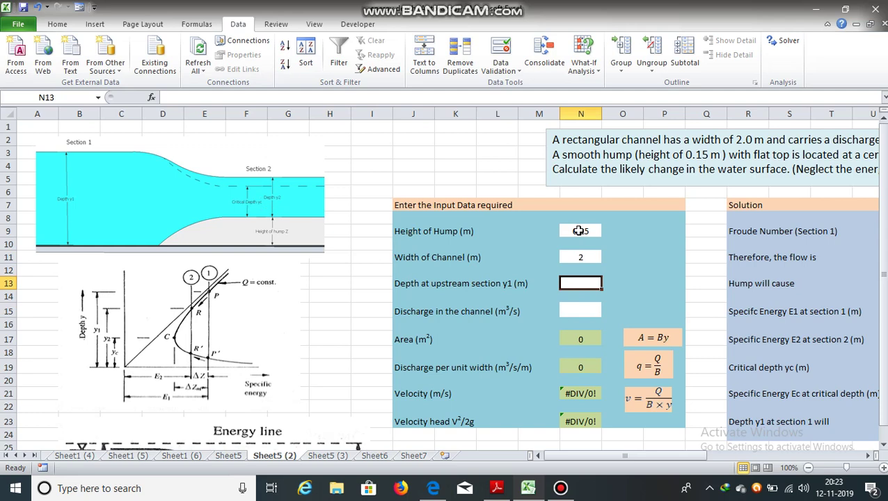
pyautogui.write('1.70')
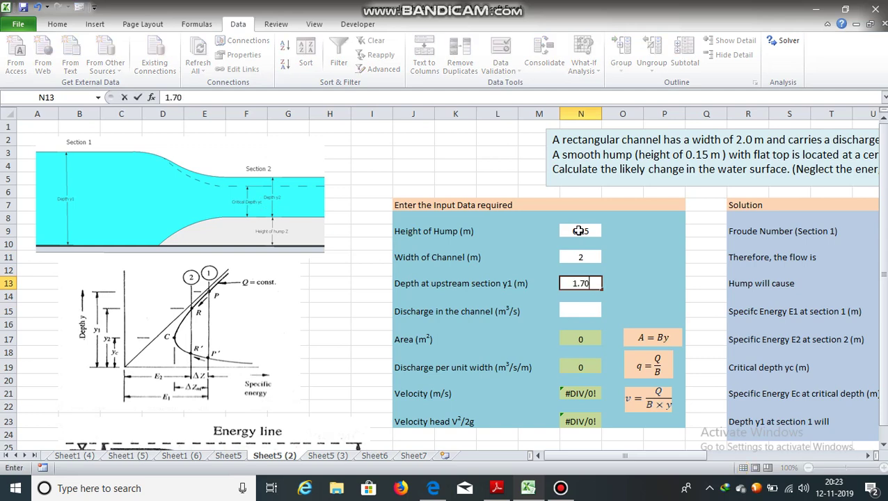
pyautogui.press('Return')
pyautogui.press('Down')
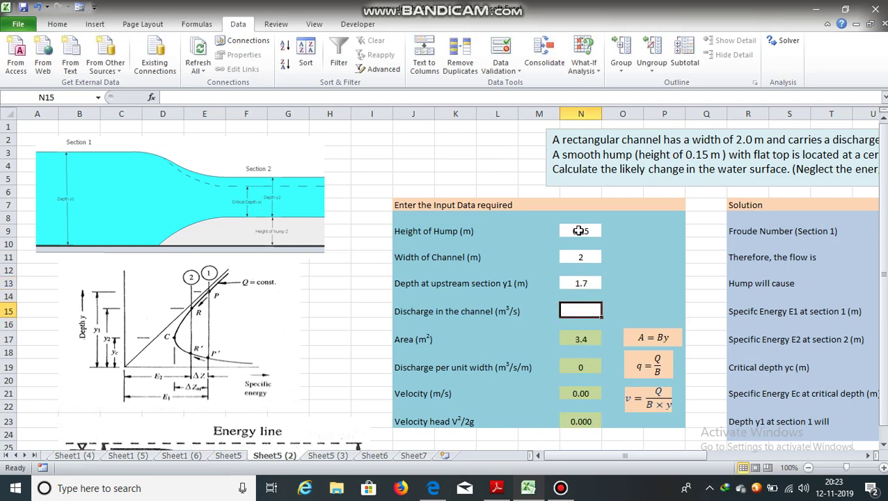
pyautogui.write('5')
pyautogui.press('Return')
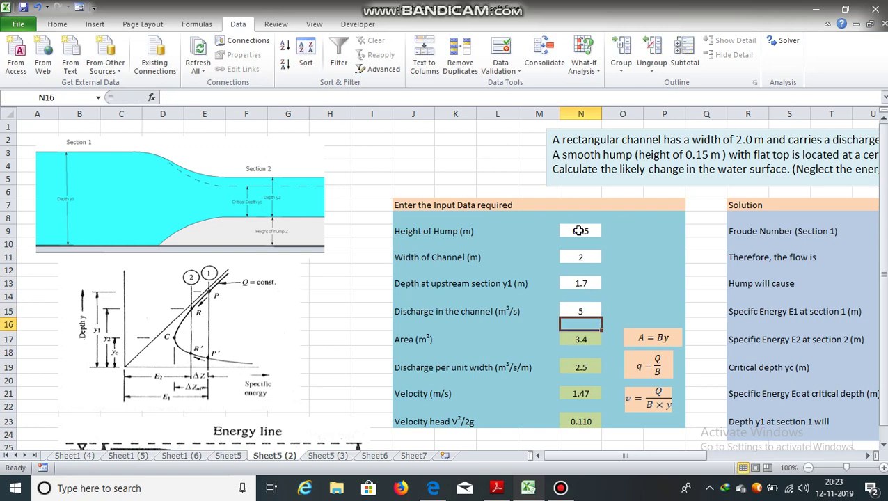
# Inspect the formulas behind the area, discharge per unit width, velocity and velocity head cells
pyautogui.click(581, 341)
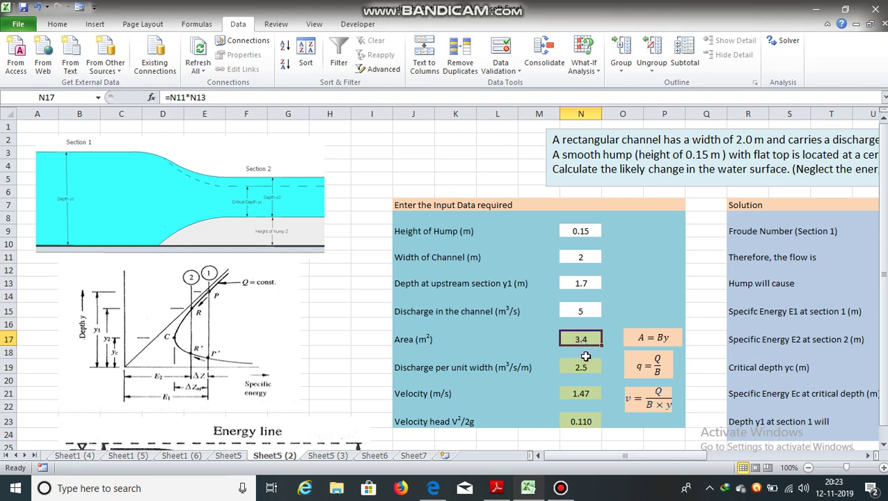
pyautogui.click(586, 365)
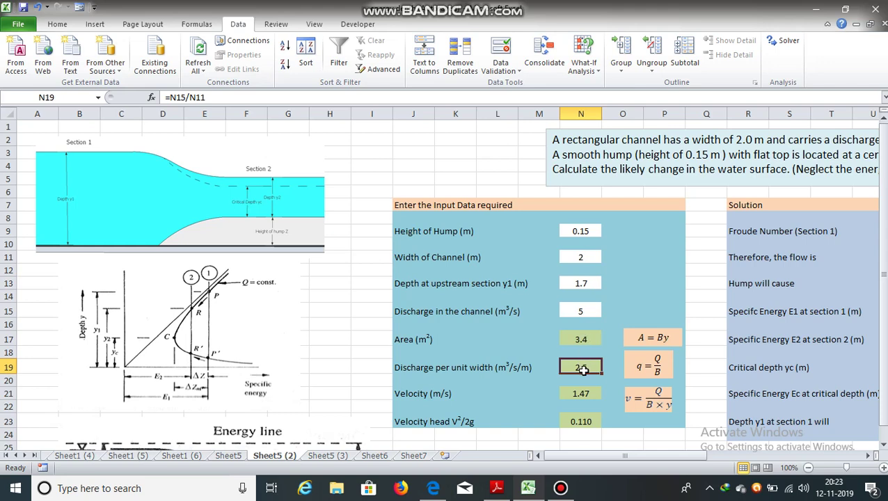
pyautogui.press('Down')
pyautogui.press('Down')
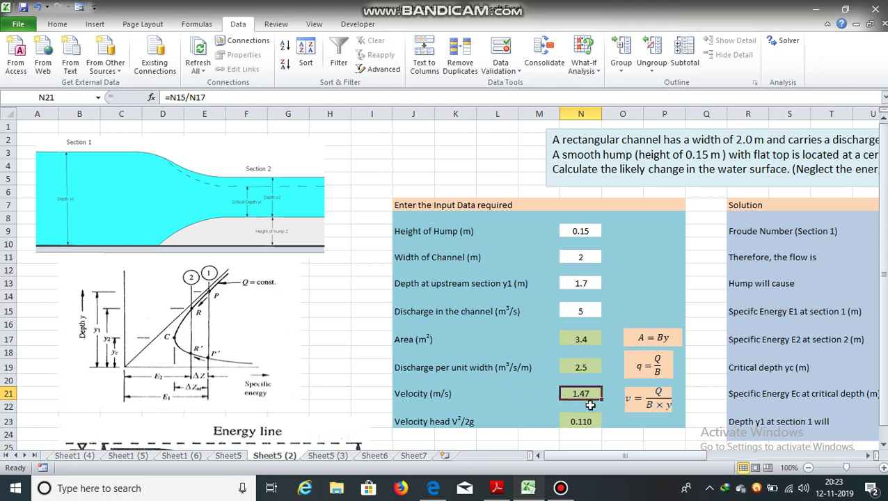
pyautogui.click(587, 421)
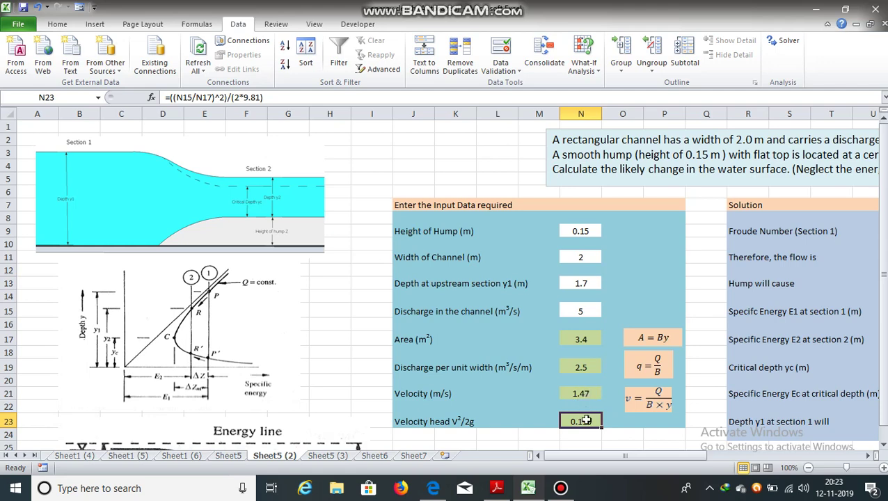
pyautogui.click(585, 389)
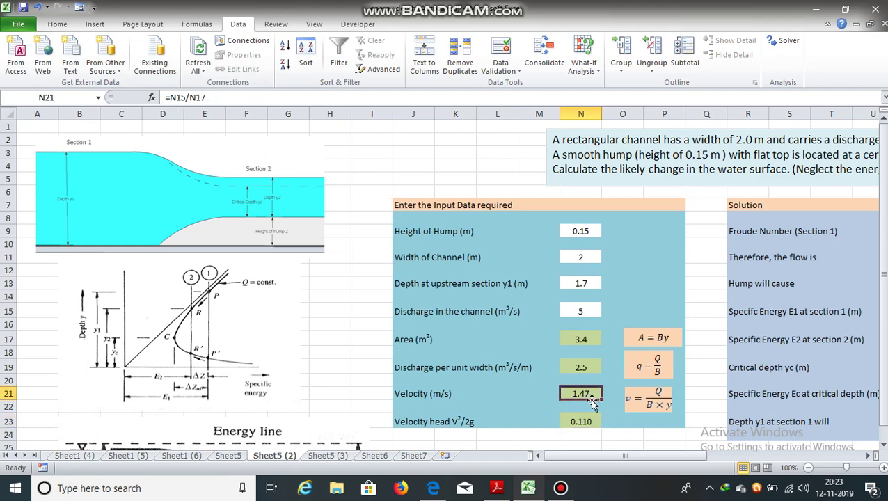
pyautogui.click(583, 420)
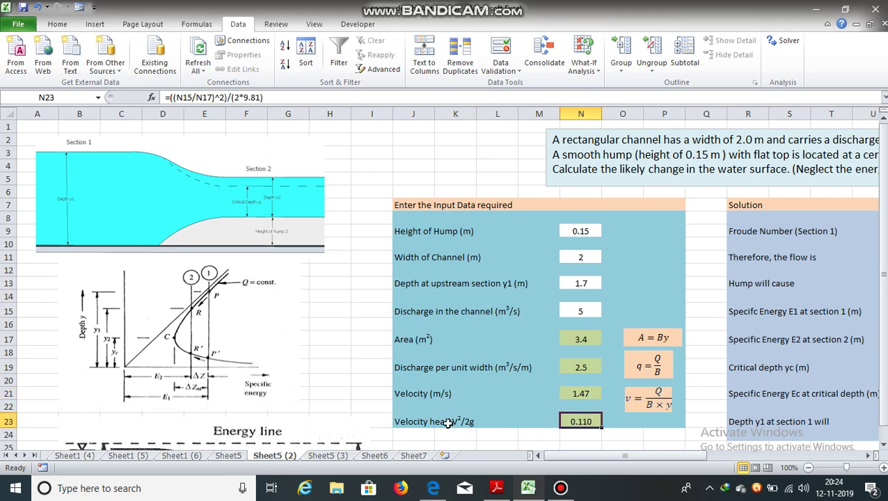
# Examine the Froude number formula in the Solution table and compare the flow results with the channel section diagram
pyautogui.moveTo(610, 455); pyautogui.dragTo(561, 457)
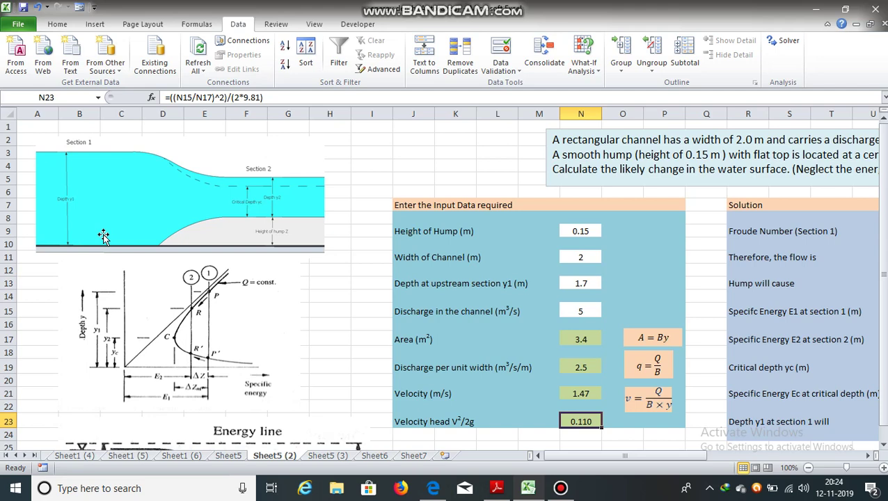
pyautogui.click(605, 460)
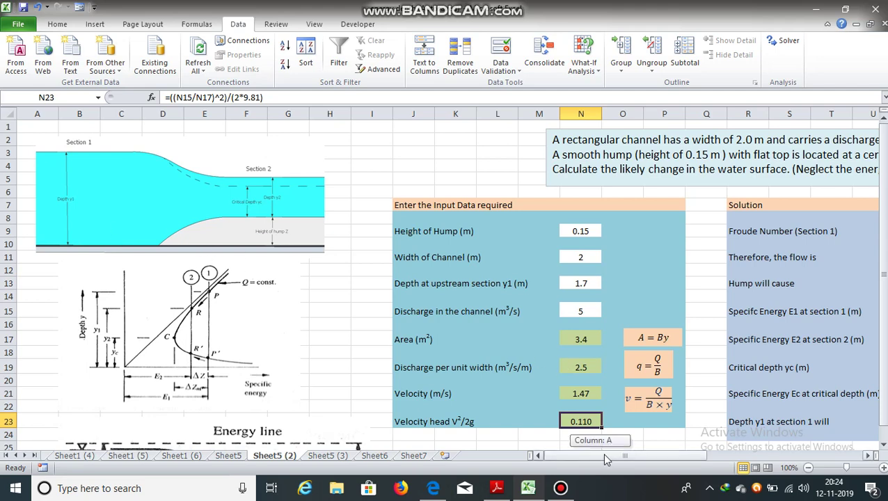
pyautogui.moveTo(605, 459); pyautogui.dragTo(630, 455)
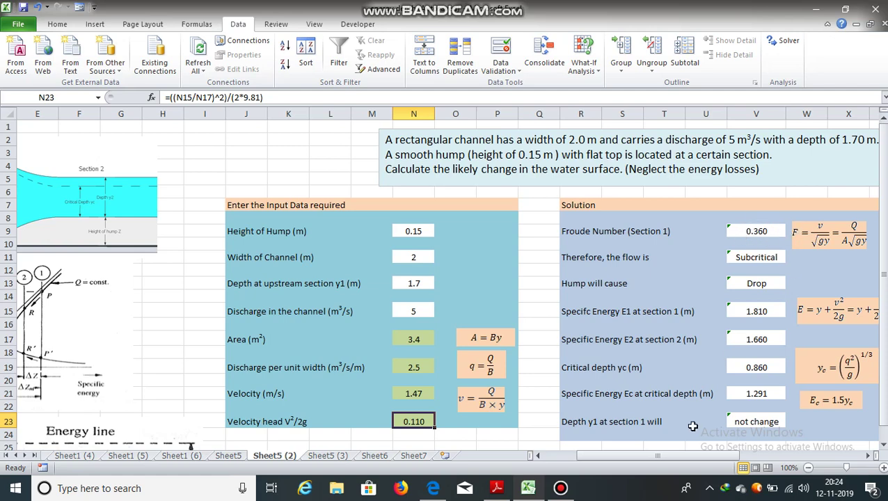
pyautogui.moveTo(686, 456); pyautogui.dragTo(694, 453)
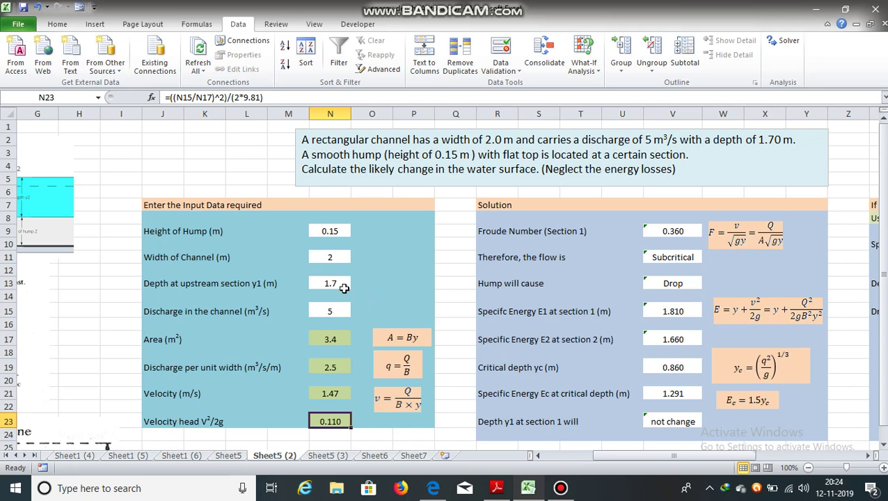
pyautogui.click(672, 233)
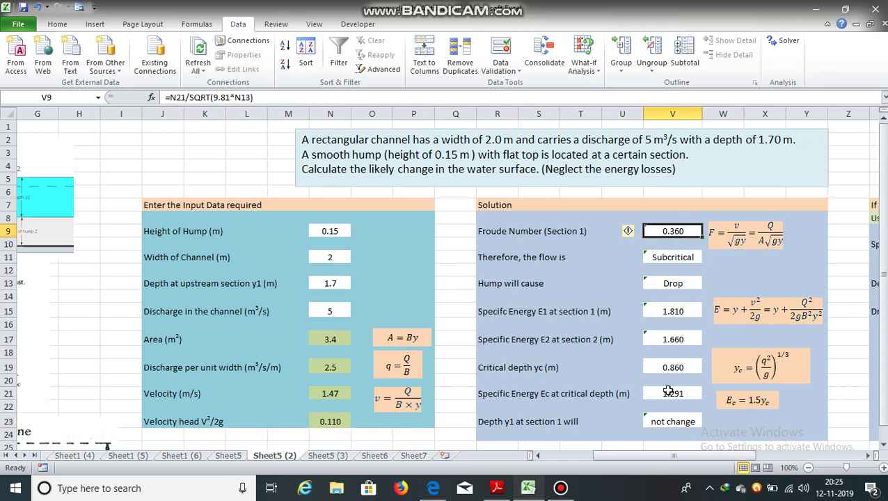
pyautogui.moveTo(666, 458); pyautogui.dragTo(613, 456)
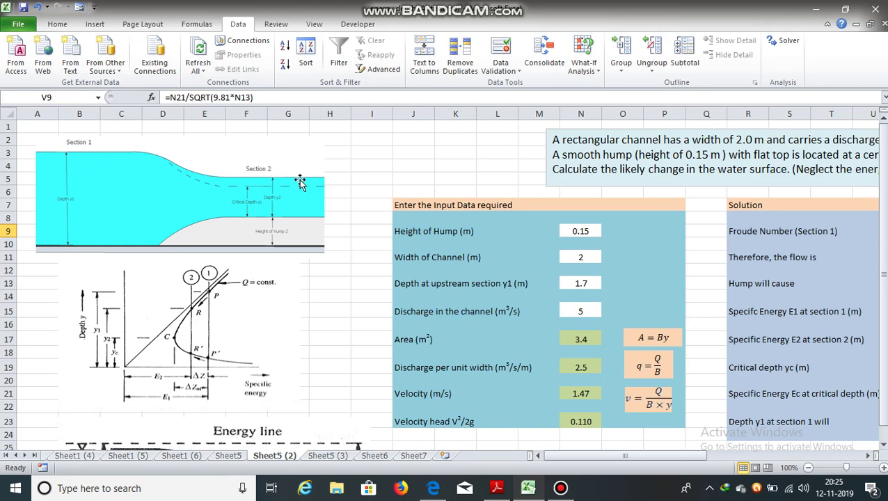
pyautogui.moveTo(595, 455)
pyautogui.mouseDown()
pyautogui.moveTo(623, 456)
pyautogui.moveTo(589, 462)
pyautogui.mouseUp()
pyautogui.moveTo(554, 456); pyautogui.dragTo(592, 457)
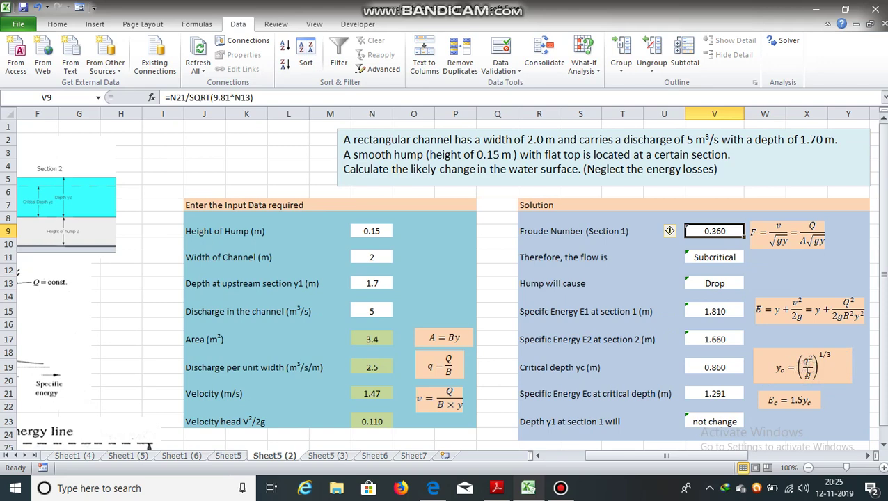
# Inspect the formulas for critical depth yc and specific energy Ec, including the discharge per unit width they depend on
pyautogui.click(811, 359)
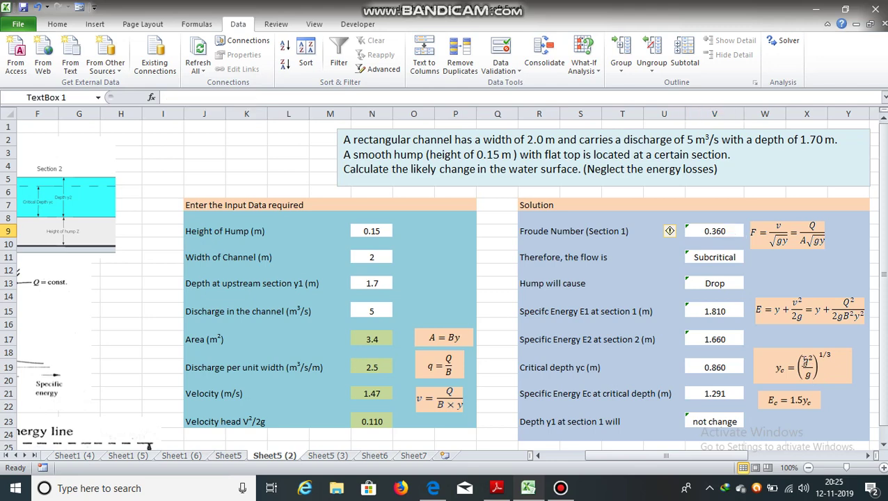
pyautogui.click(371, 368)
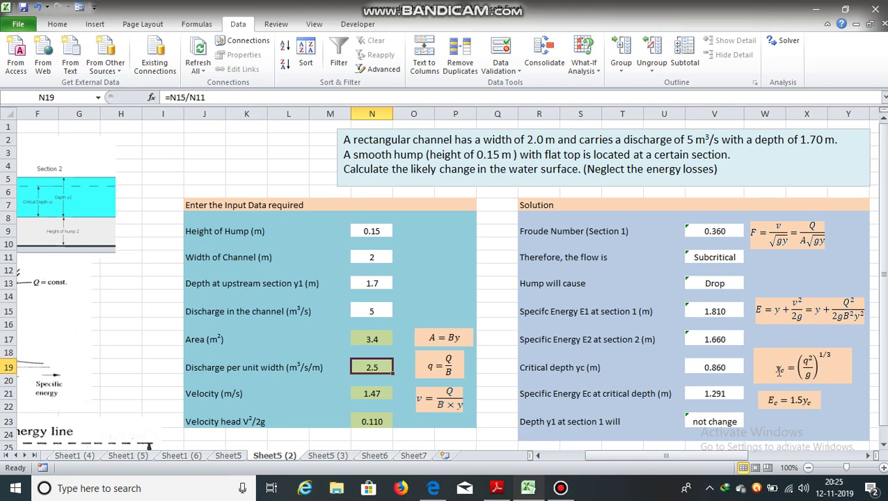
pyautogui.click(724, 368)
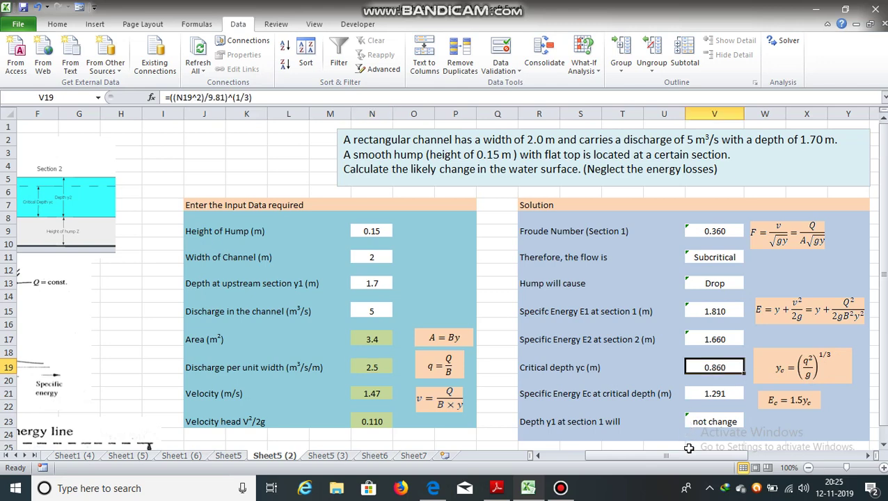
pyautogui.click(731, 394)
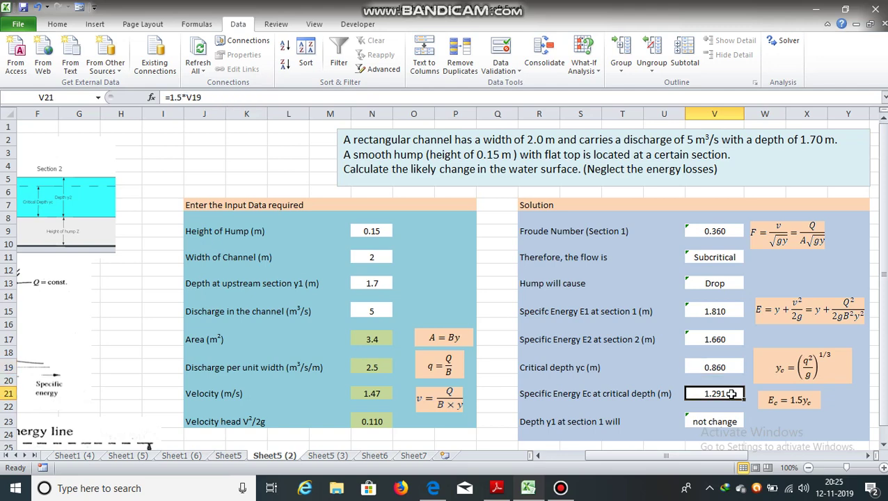
pyautogui.click(734, 362)
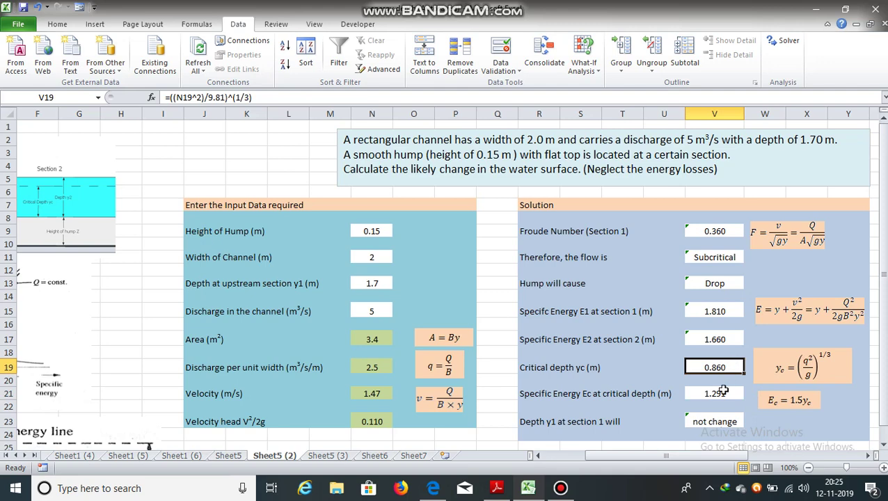
pyautogui.click(723, 394)
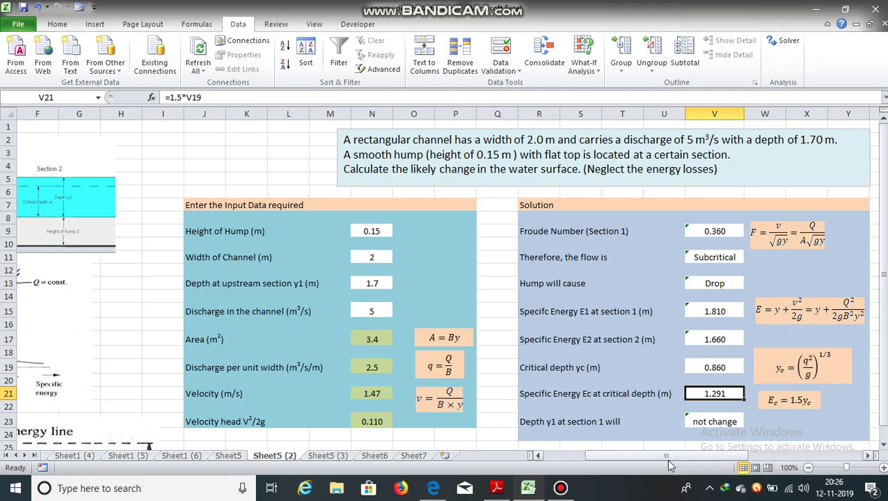
# Compare the solution with the specific energy diagram and read the concluding note below the Solution table
pyautogui.moveTo(666, 459); pyautogui.dragTo(648, 458)
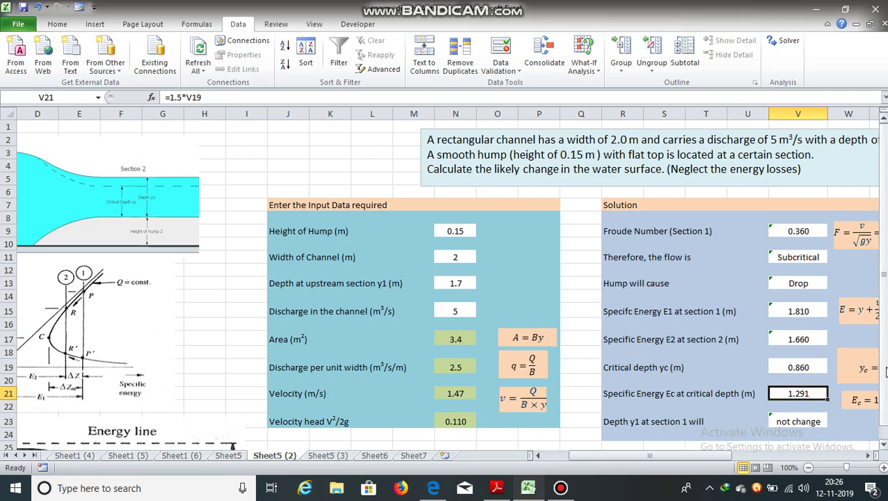
pyautogui.moveTo(665, 456); pyautogui.dragTo(640, 457)
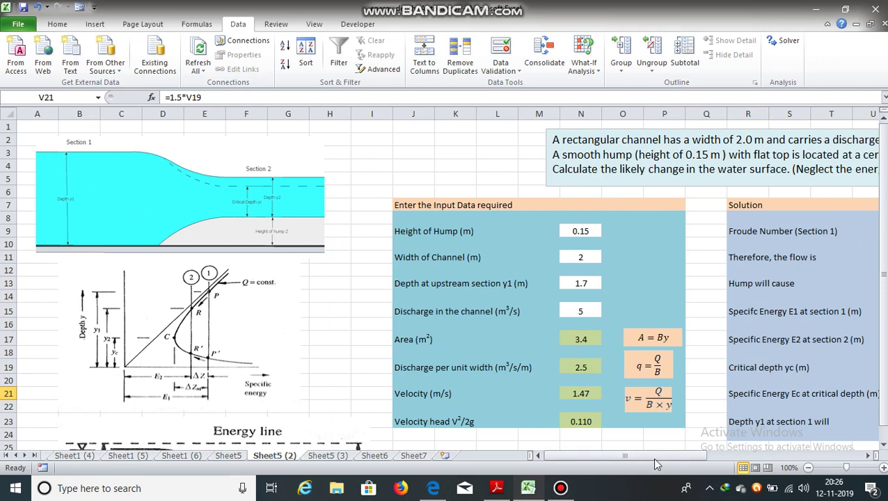
pyautogui.moveTo(652, 457); pyautogui.dragTo(703, 458)
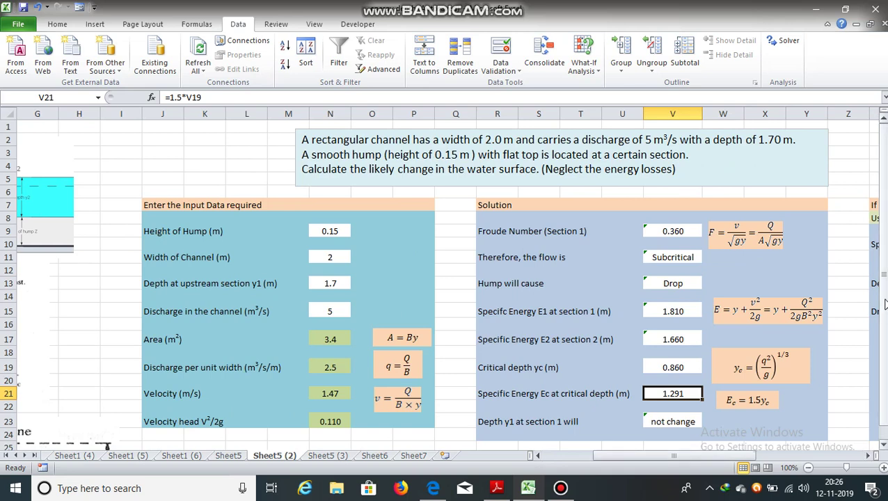
pyautogui.scroll(-1, 886, 304)
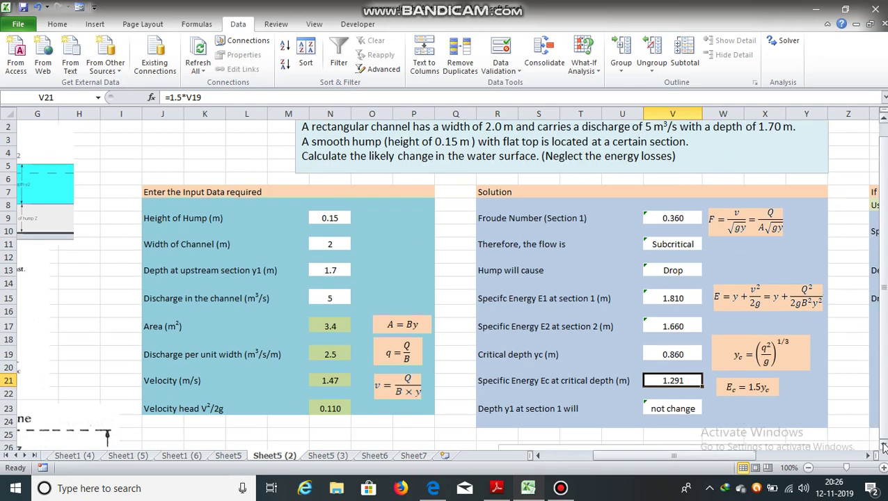
pyautogui.scroll(-4, 882, 446)
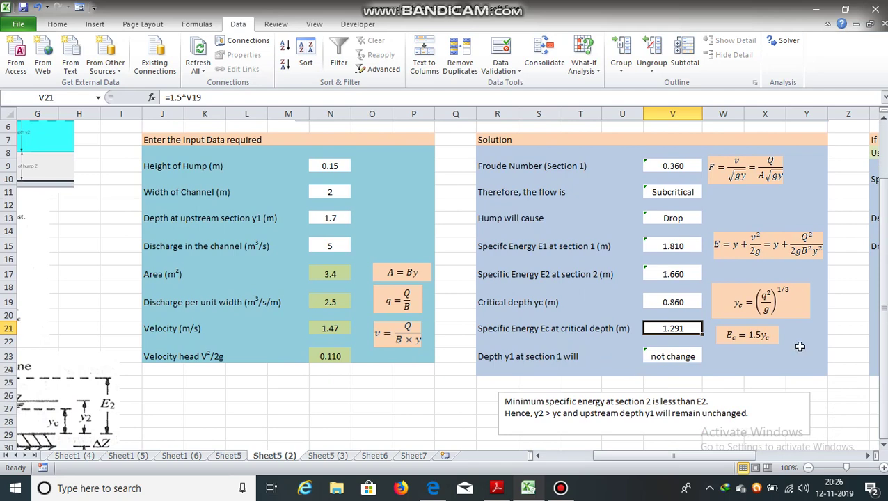
# Read the concluding note below the Solution table and compare it with the channel section and specific energy diagrams
pyautogui.moveTo(616, 402); pyautogui.dragTo(707, 402)
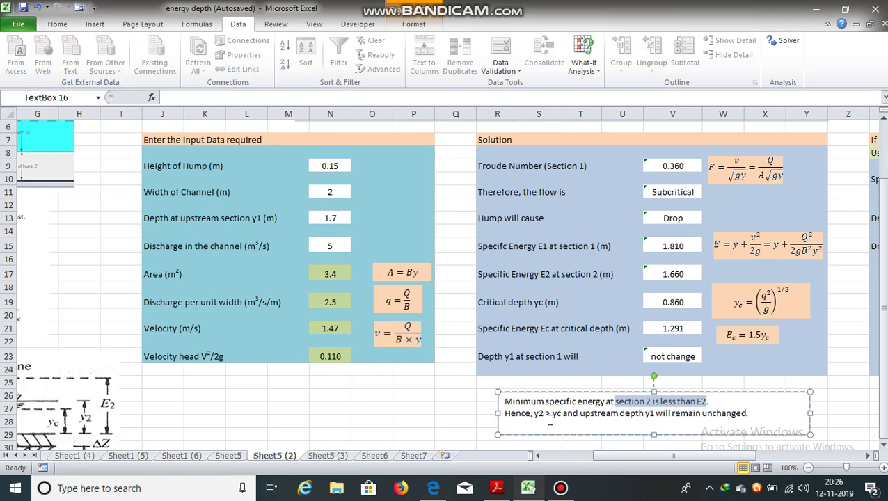
pyautogui.moveTo(644, 454); pyautogui.dragTo(582, 454)
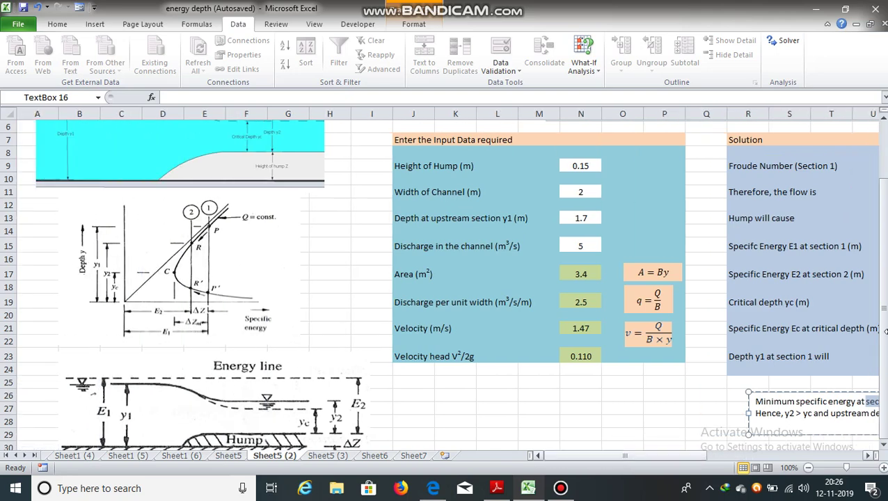
pyautogui.scroll(2, 445, 279)
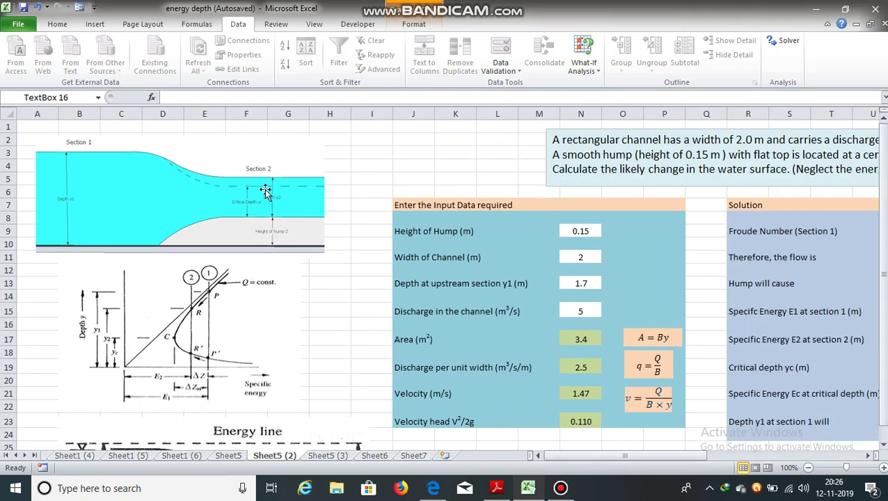
pyautogui.moveTo(626, 455); pyautogui.dragTo(741, 420)
pyautogui.scroll(-1, 885, 185)
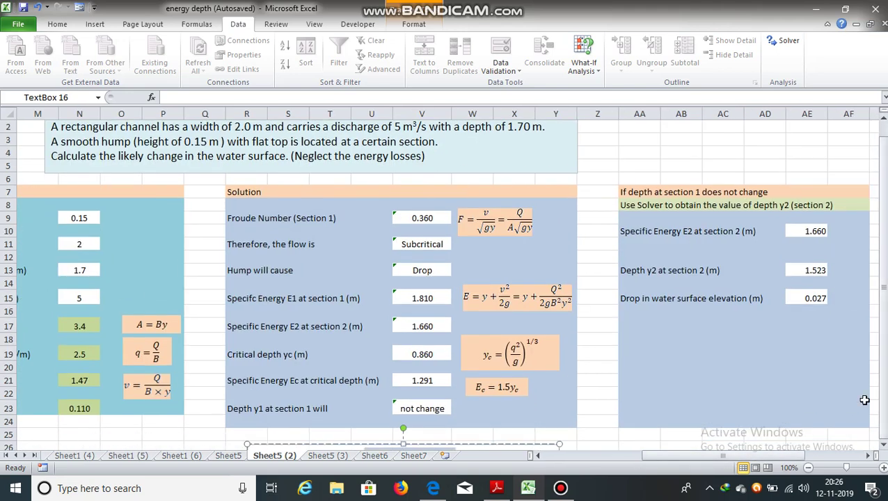
pyautogui.click(882, 447)
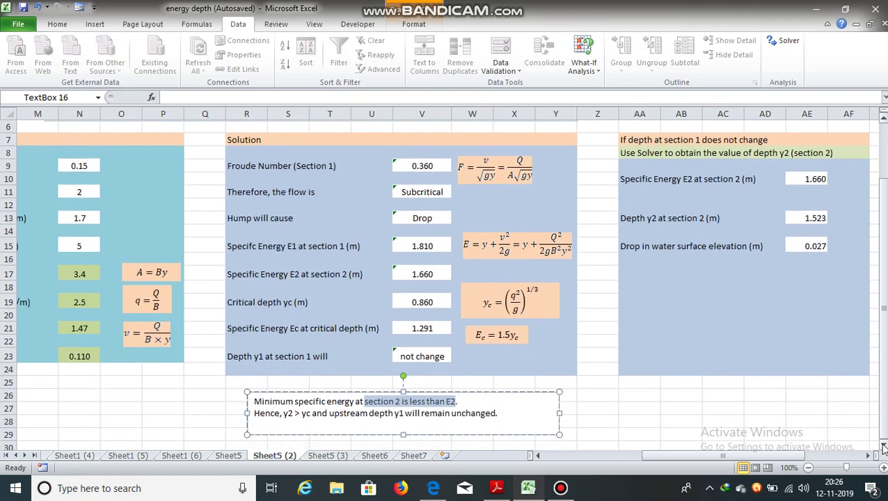
pyautogui.click(398, 418)
# Run Solver with objective AE10 at a value of 1.66 by changing AE13, using GRG Nonlinear, and keep the solution
pyautogui.moveTo(882, 350); pyautogui.dragTo(883, 340)
pyautogui.moveTo(692, 457)
pyautogui.mouseDown()
pyautogui.moveTo(707, 453)
pyautogui.moveTo(697, 453)
pyautogui.mouseUp()
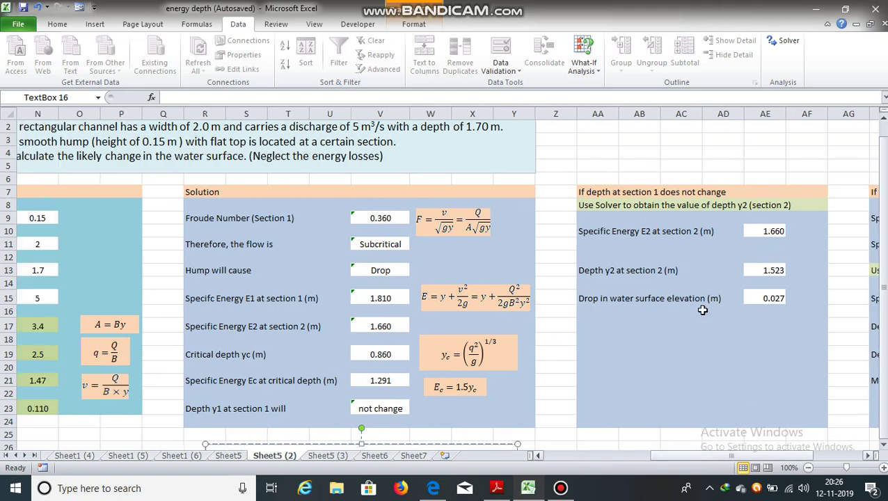
pyautogui.click(771, 231)
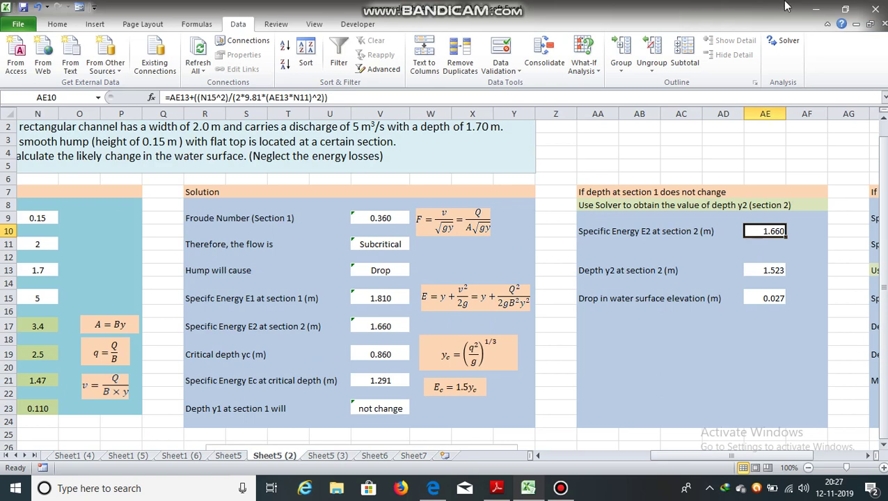
pyautogui.click(786, 42)
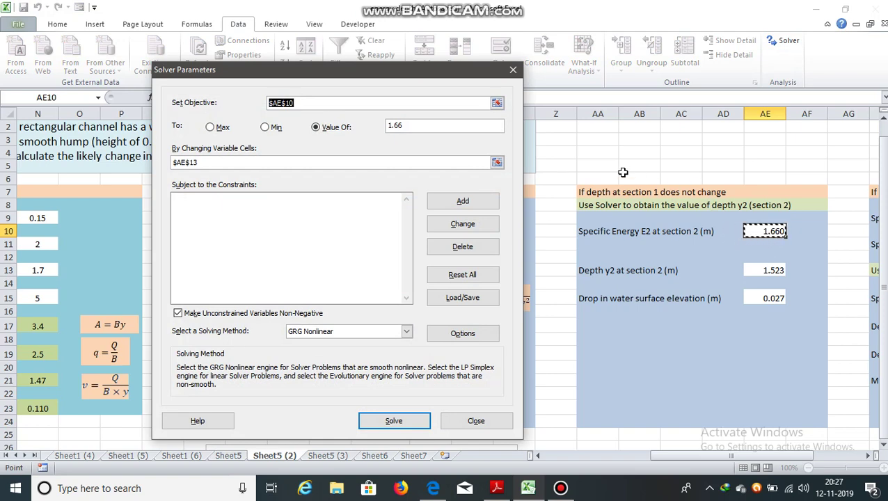
pyautogui.moveTo(356, 73); pyautogui.dragTo(625, 90)
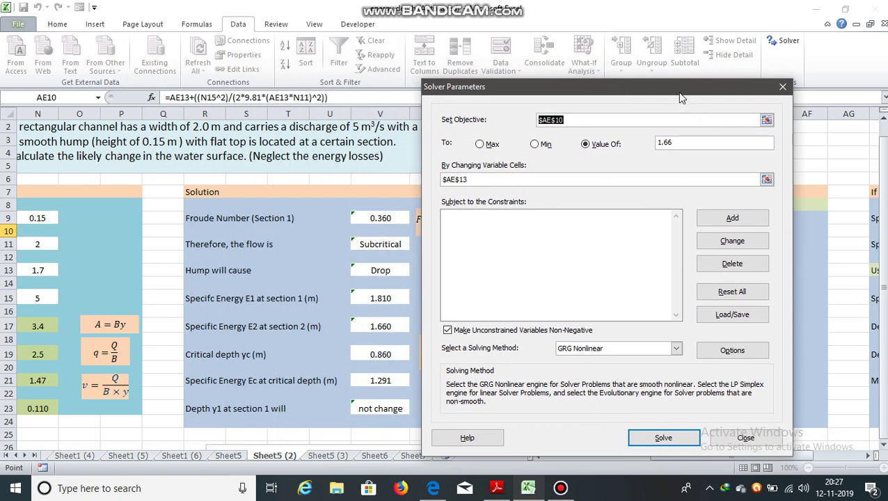
pyautogui.moveTo(679, 98); pyautogui.dragTo(477, 76)
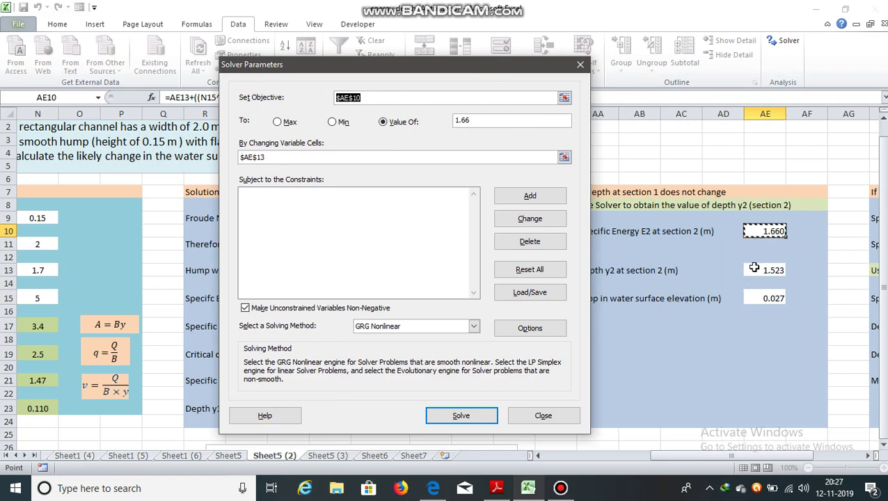
pyautogui.click(339, 157)
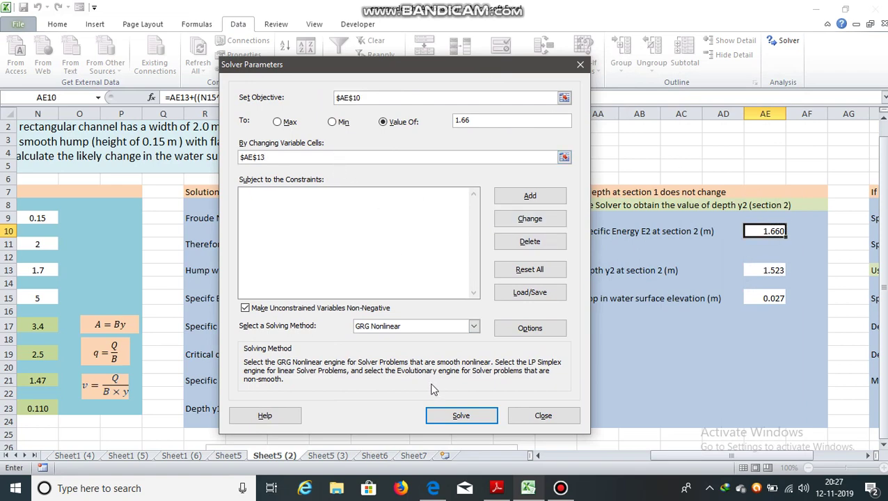
pyautogui.click(449, 417)
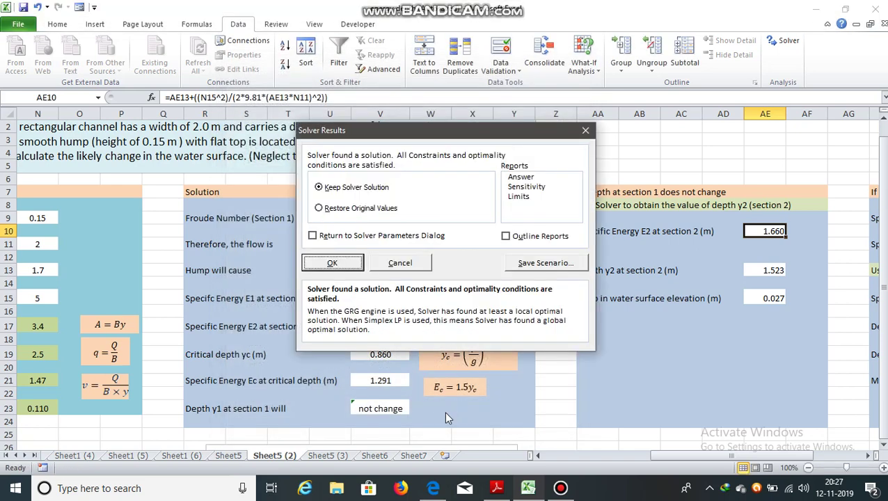
pyautogui.click(328, 264)
# Examine the solved depth y2 at section 2 and compare it with the channel section diagram and input data
pyautogui.click(767, 273)
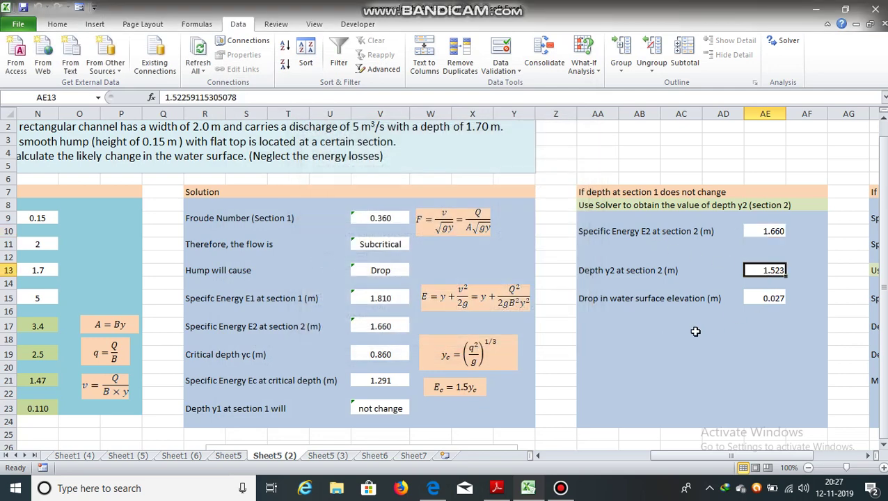
pyautogui.moveTo(733, 459); pyautogui.dragTo(604, 454)
pyautogui.moveTo(884, 334); pyautogui.dragTo(885, 327)
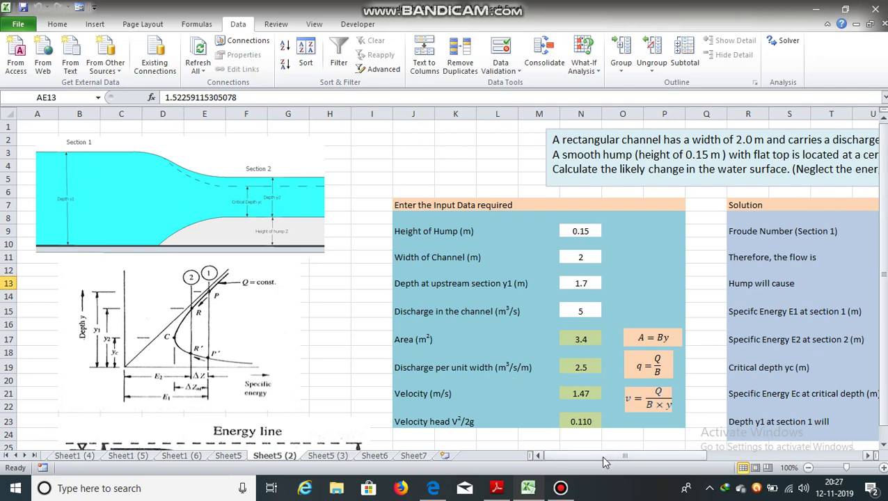
pyautogui.moveTo(612, 456); pyautogui.dragTo(576, 456)
pyautogui.moveTo(650, 463); pyautogui.dragTo(734, 459)
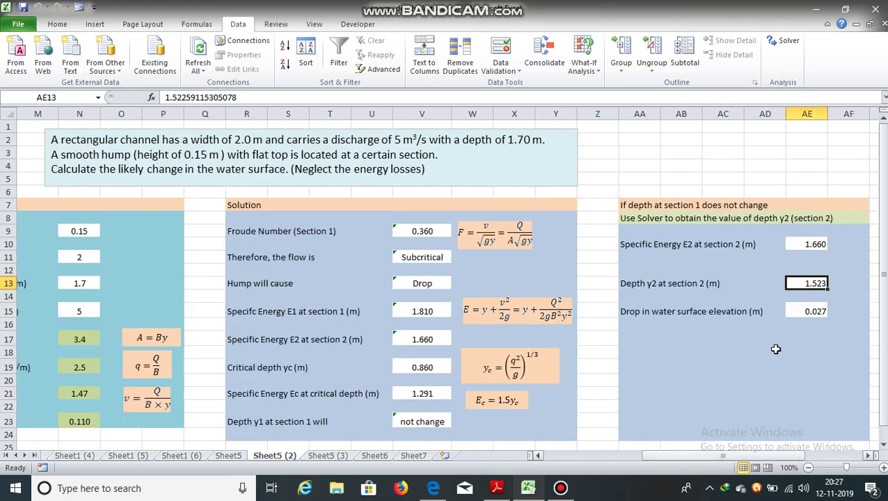
# Inspect the formula for the drop in water surface elevation and trace the input cells it references
pyautogui.click(799, 313)
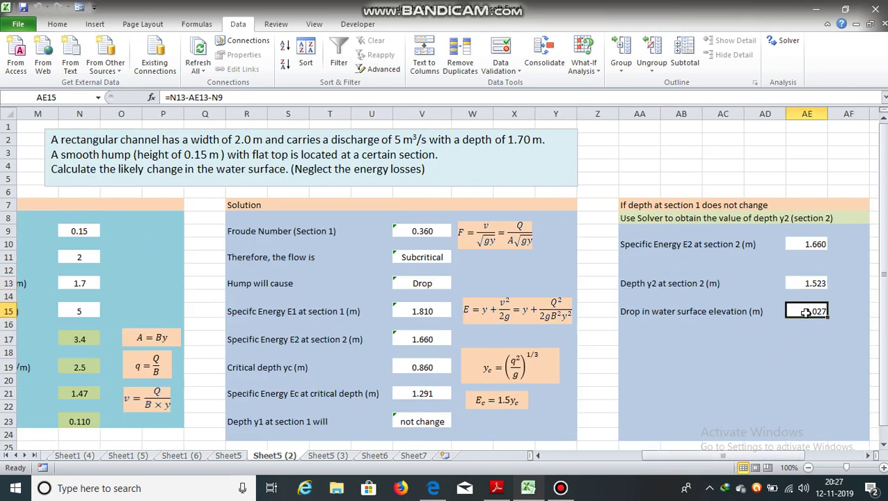
pyautogui.doubleClick(805, 313)
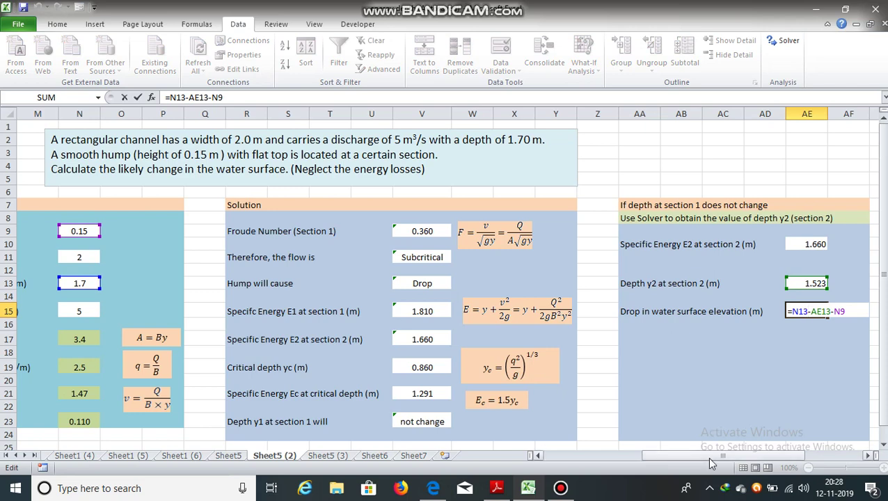
pyautogui.moveTo(707, 456); pyautogui.dragTo(608, 457)
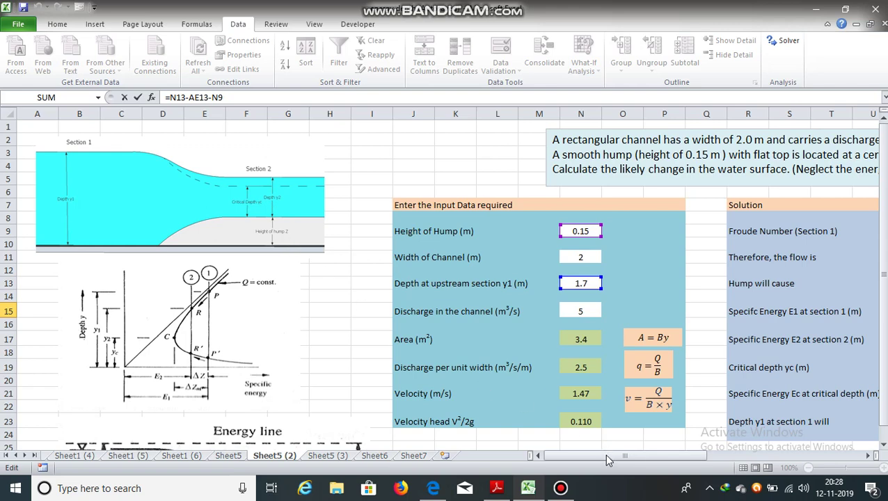
pyautogui.moveTo(604, 455); pyautogui.dragTo(745, 381)
pyautogui.hotkey('ctrl', 'Return')
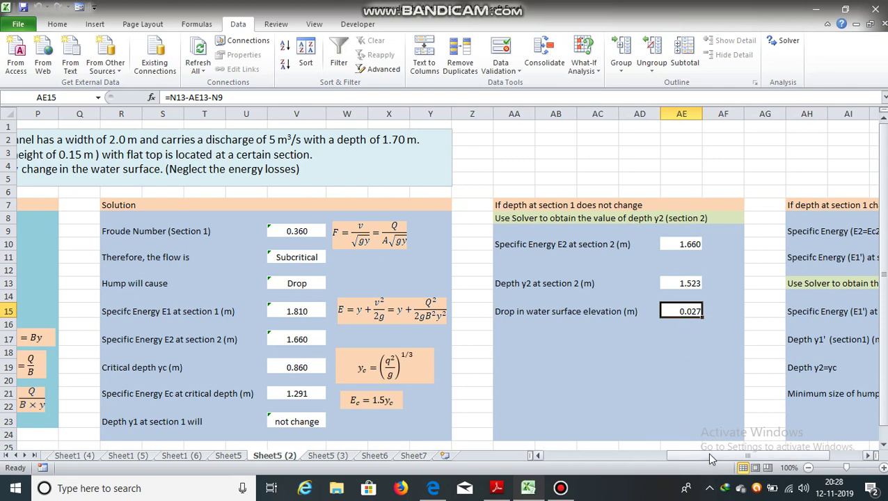
# Relate the drop in water surface elevation to sections 1 and 2 of the channel diagram
pyautogui.moveTo(707, 453); pyautogui.dragTo(587, 457)
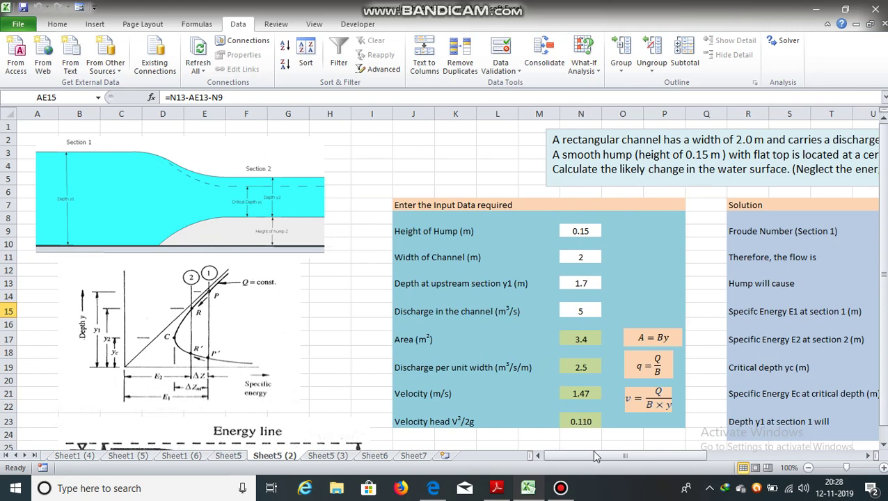
pyautogui.moveTo(592, 456); pyautogui.dragTo(604, 460)
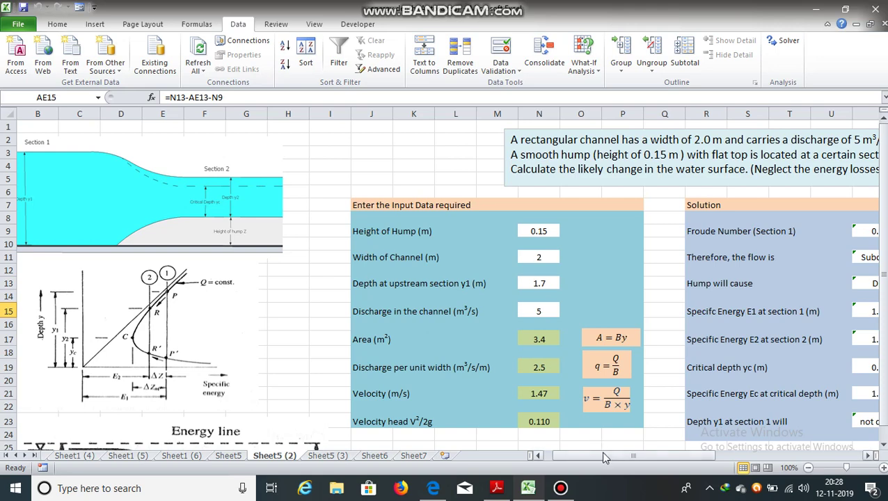
pyautogui.moveTo(624, 458); pyautogui.dragTo(587, 458)
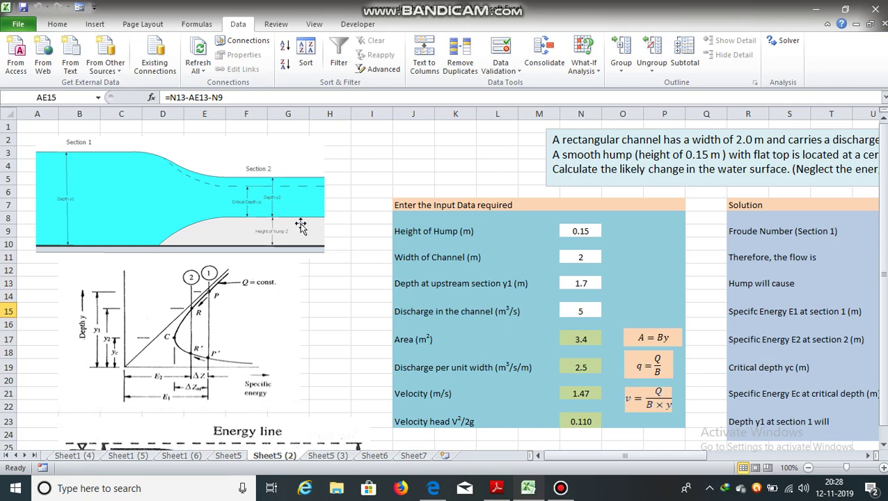
# Highlight the depth y2 and drop in water surface elevation result cells with yellow fill
pyautogui.moveTo(599, 455); pyautogui.dragTo(703, 457)
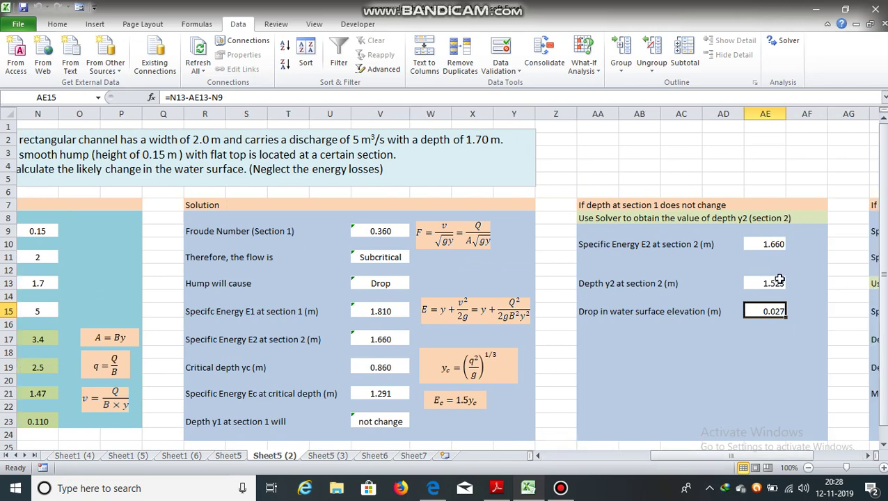
pyautogui.click(779, 279)
pyautogui.click(59, 25)
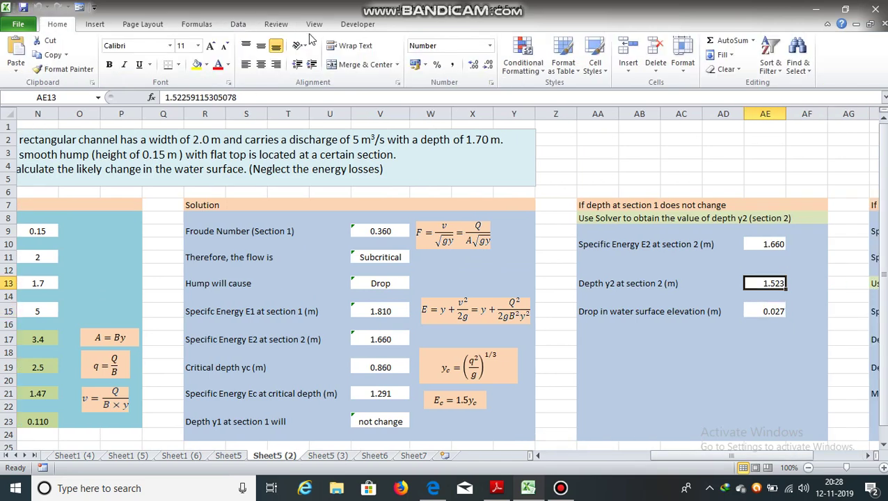
pyautogui.click(197, 64)
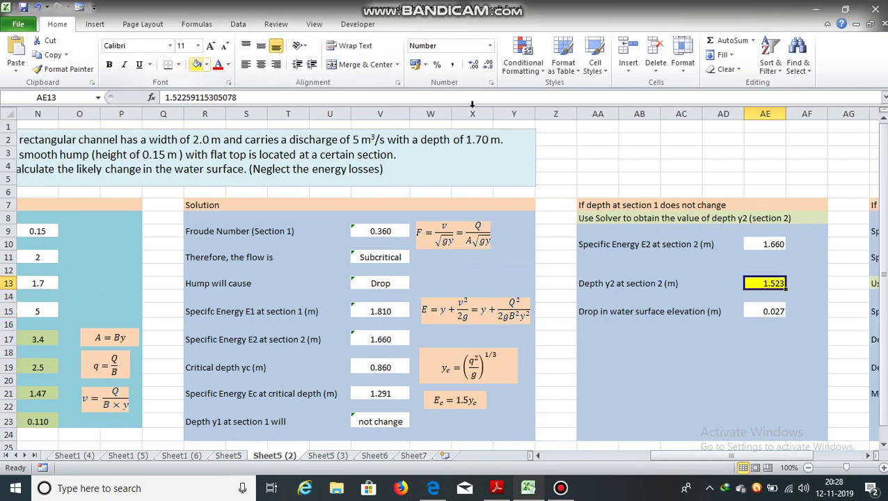
pyautogui.click(771, 311)
pyautogui.click(197, 64)
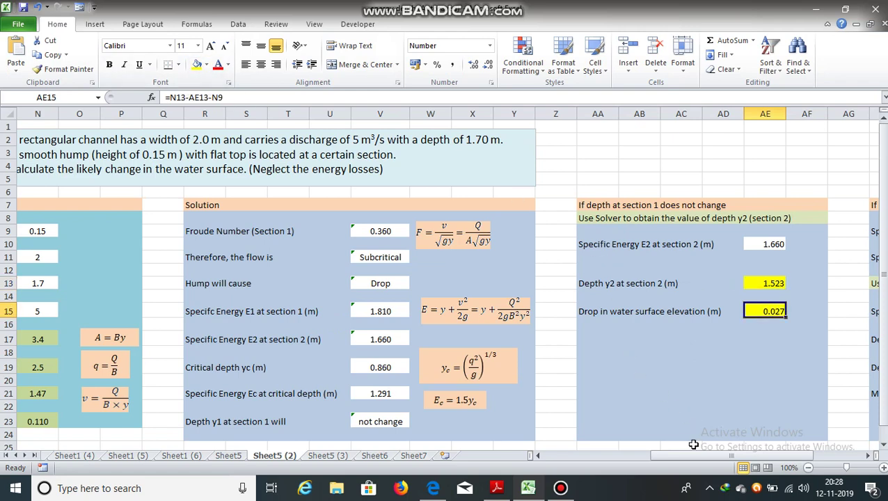
# Review the input data, Solution table and highlighted section 2 results against the problem statement
pyautogui.moveTo(684, 454); pyautogui.dragTo(662, 454)
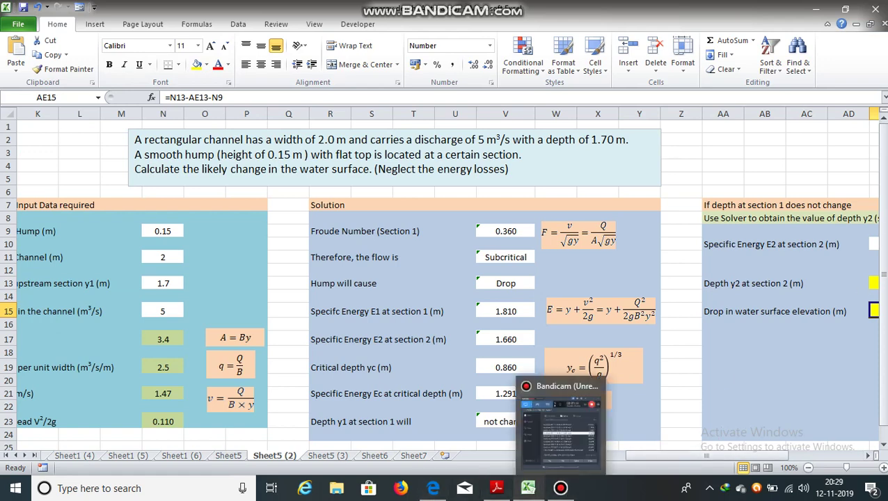
pyautogui.moveTo(884, 230); pyautogui.dragTo(884, 240)
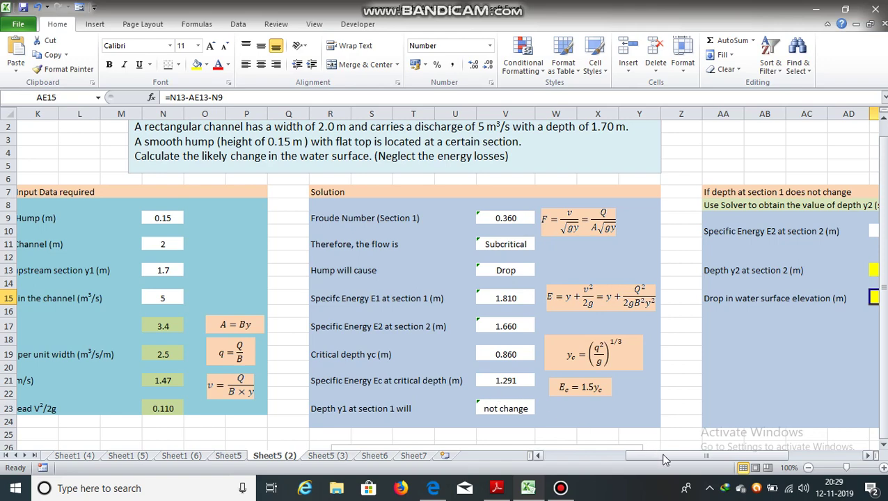
pyautogui.moveTo(693, 457); pyautogui.dragTo(644, 458)
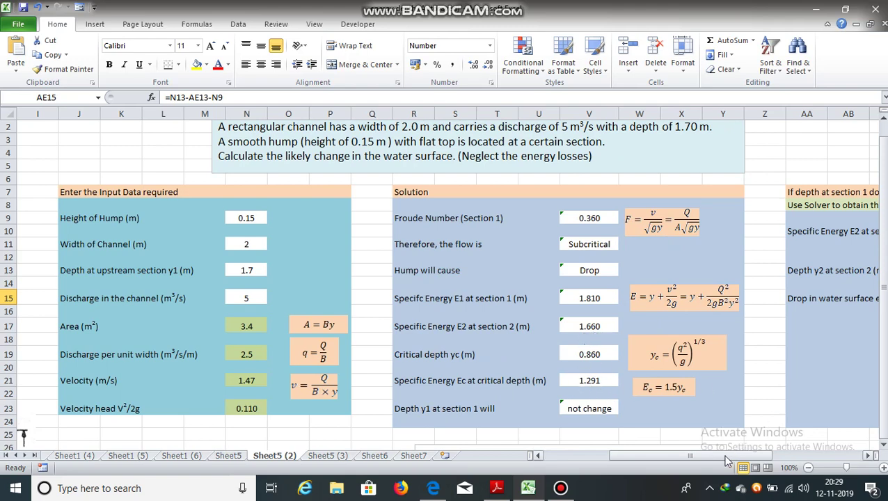
pyautogui.hscroll(4, 752, 456)
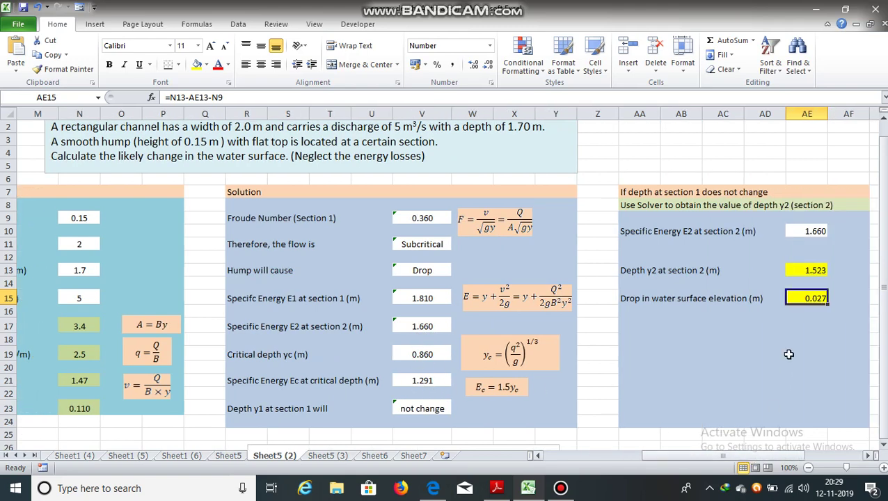
pyautogui.click(809, 268)
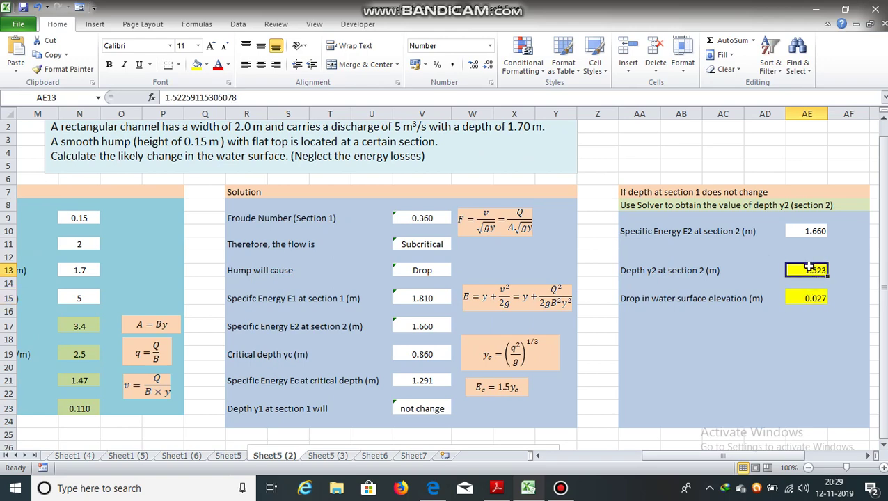